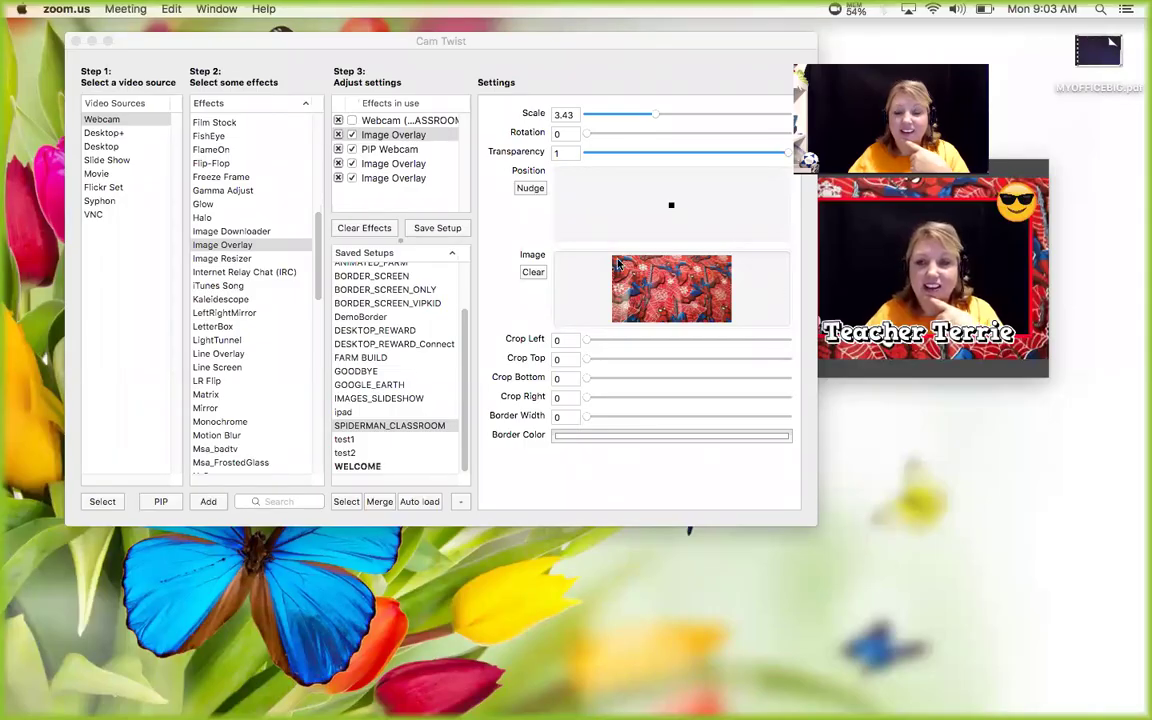
# - Clear the current effects in CamTwist and load the SPIDERMAN_CLASSROOM saved setup
pyautogui.click(785, 436)
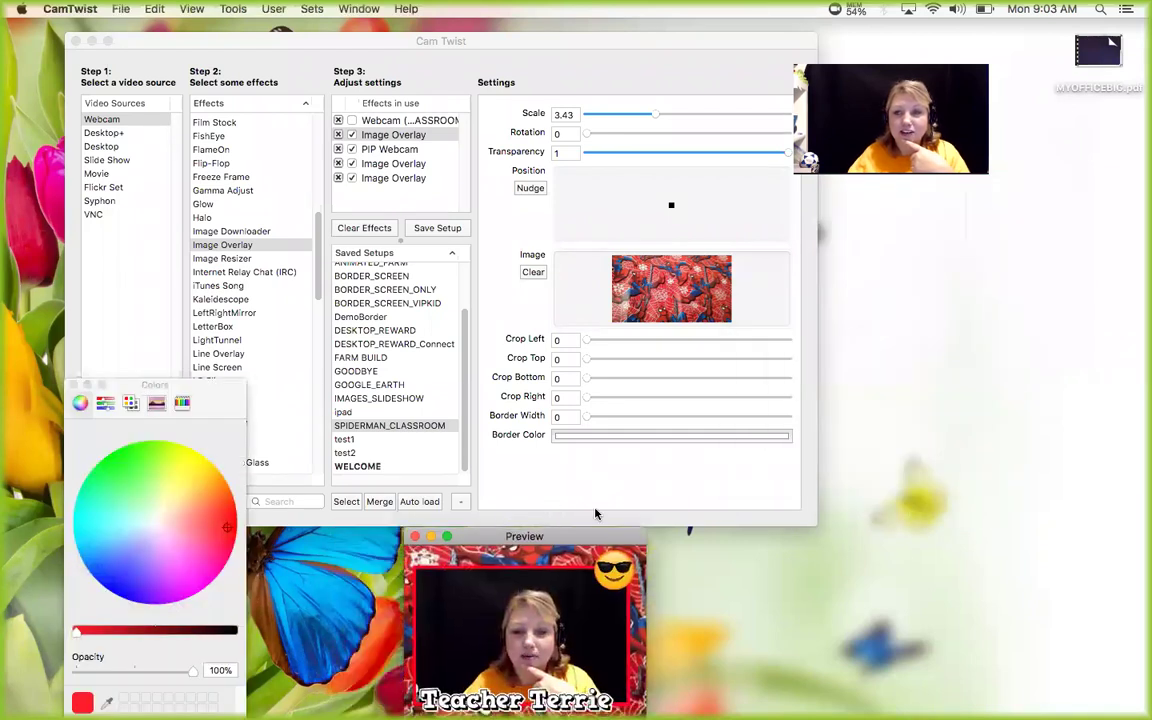
pyautogui.moveTo(827, 508); pyautogui.dragTo(978, 485)
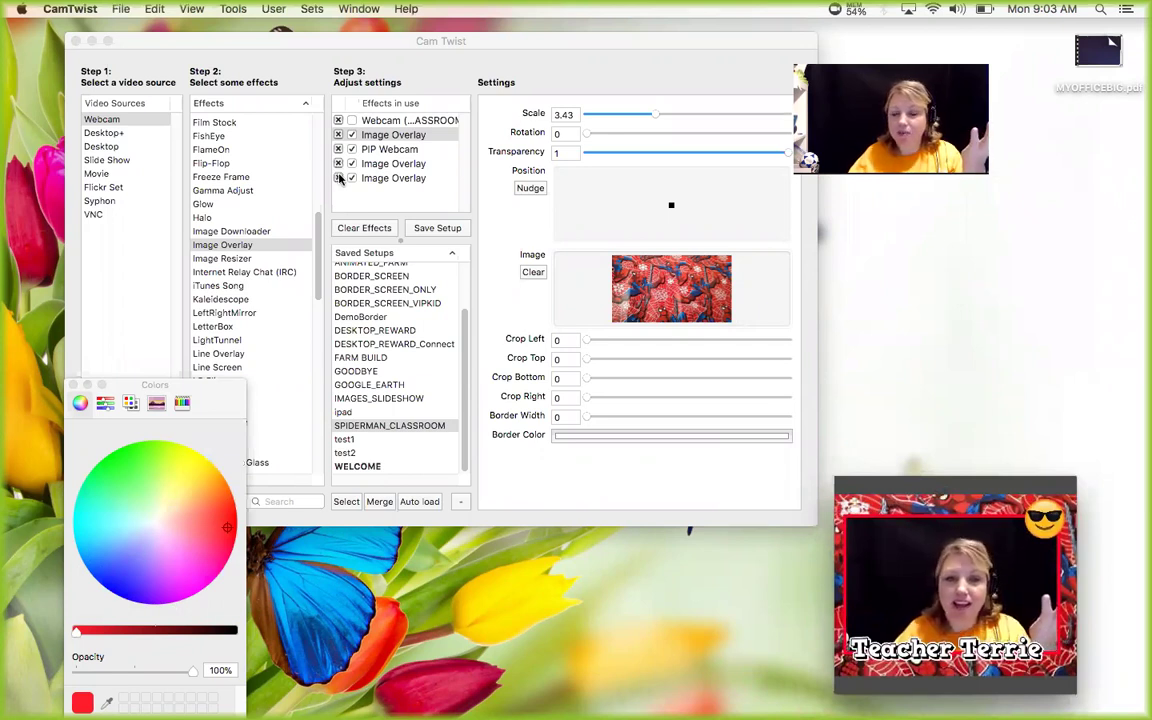
pyautogui.click(376, 228)
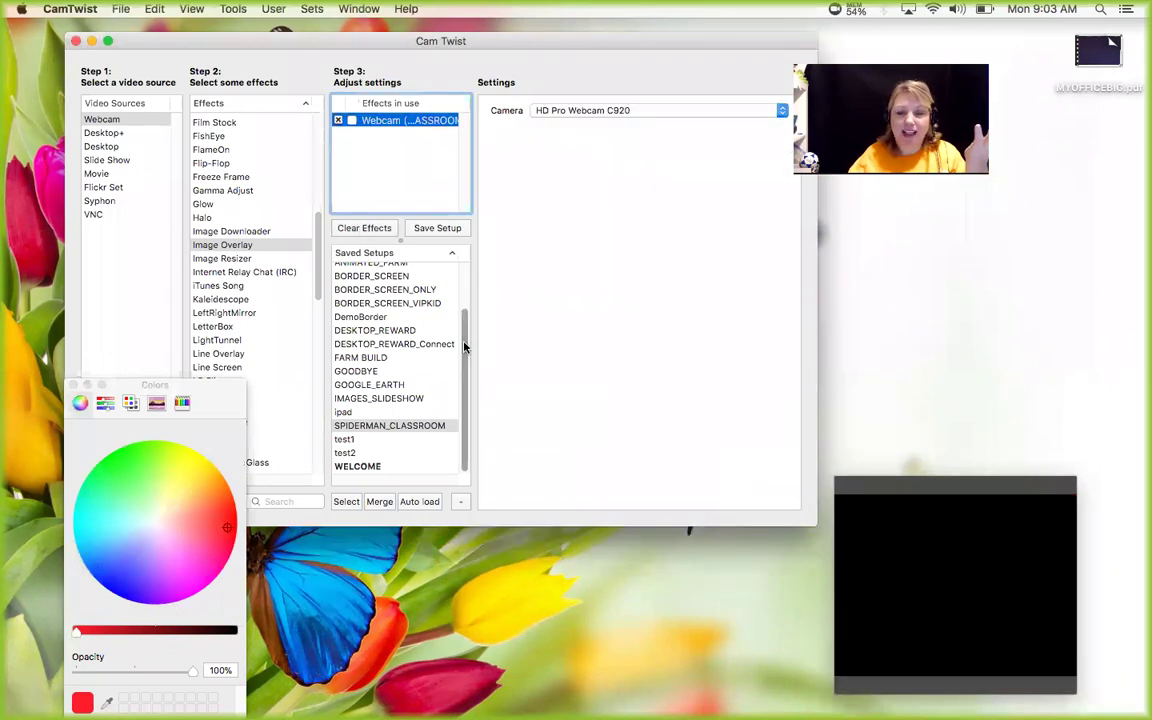
pyautogui.click(399, 427)
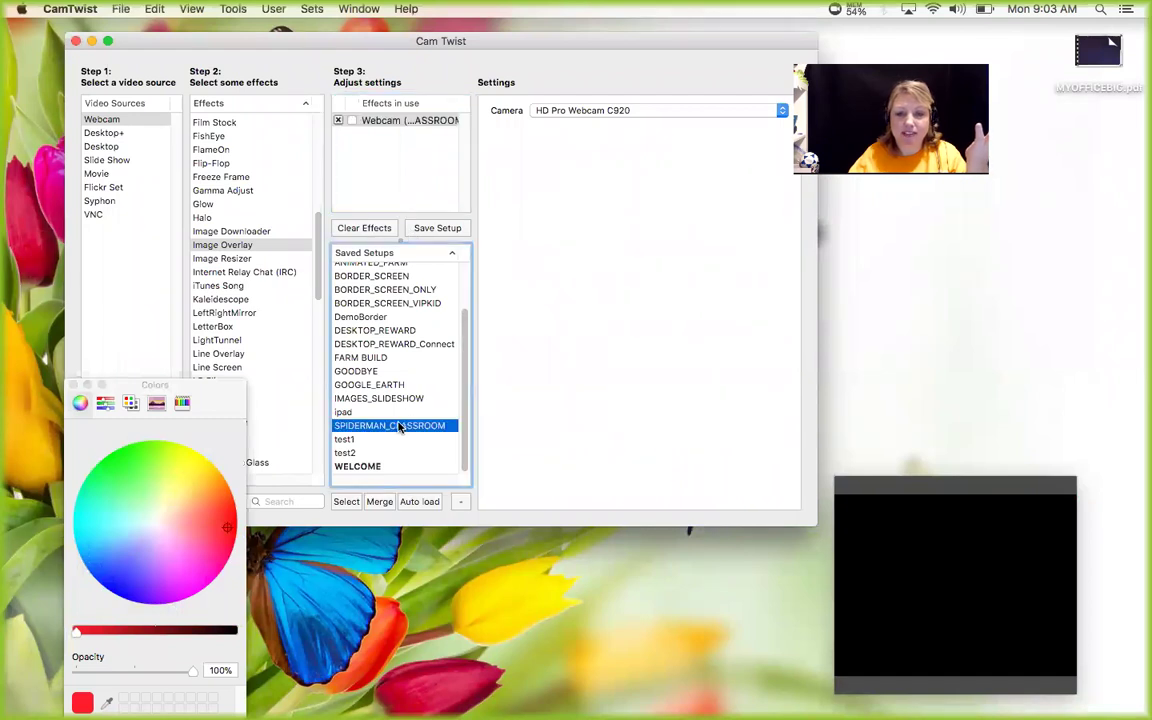
pyautogui.doubleClick(399, 427)
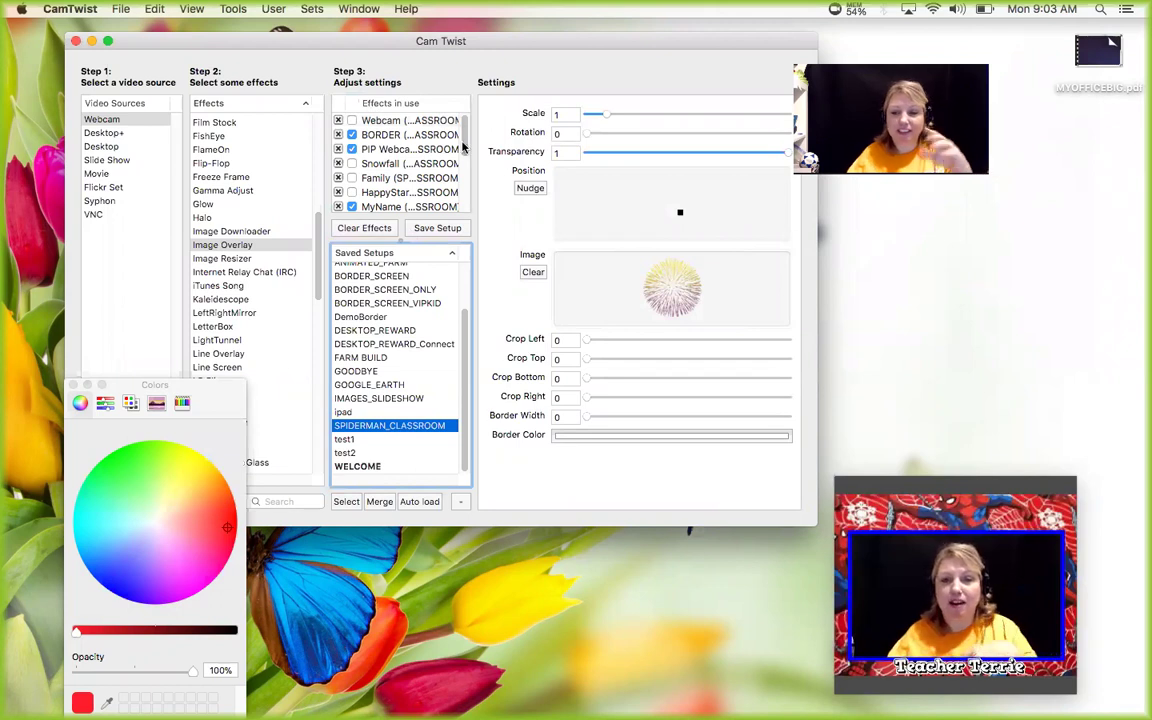
# - Try the Spidey1–Spidey3 sticker overlays, then leave all Spidey stickers switched off
pyautogui.moveTo(463, 147); pyautogui.dragTo(463, 172)
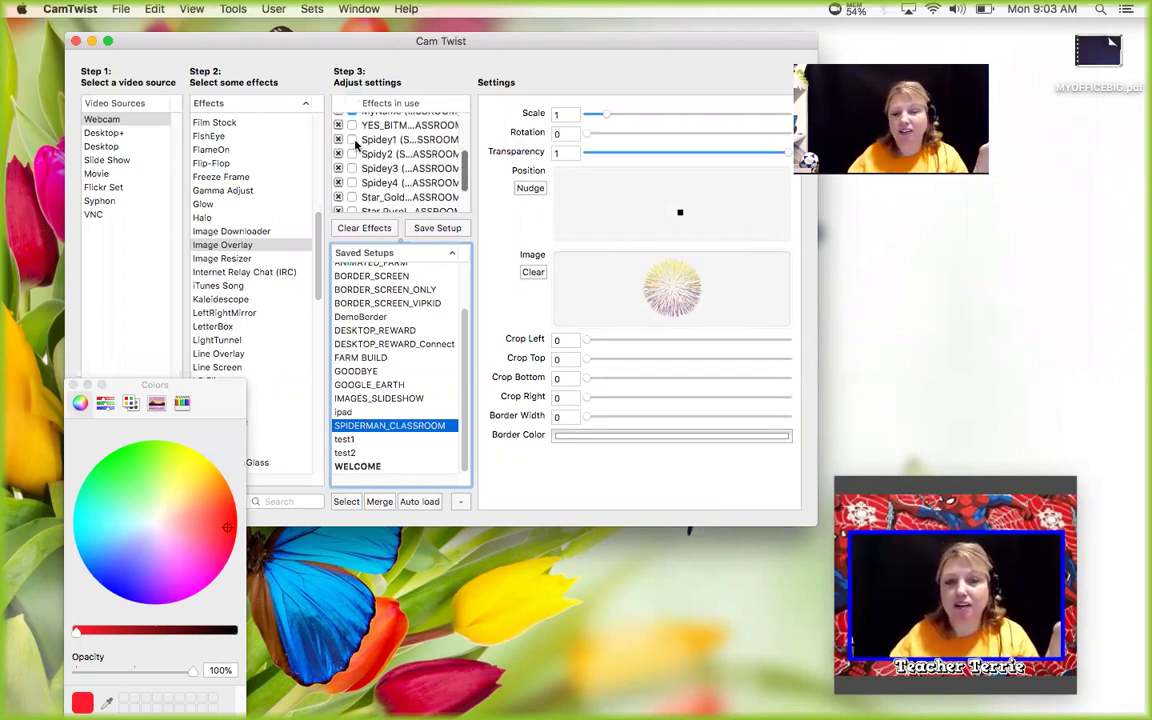
pyautogui.click(352, 139)
pyautogui.click(352, 139)
pyautogui.click(352, 154)
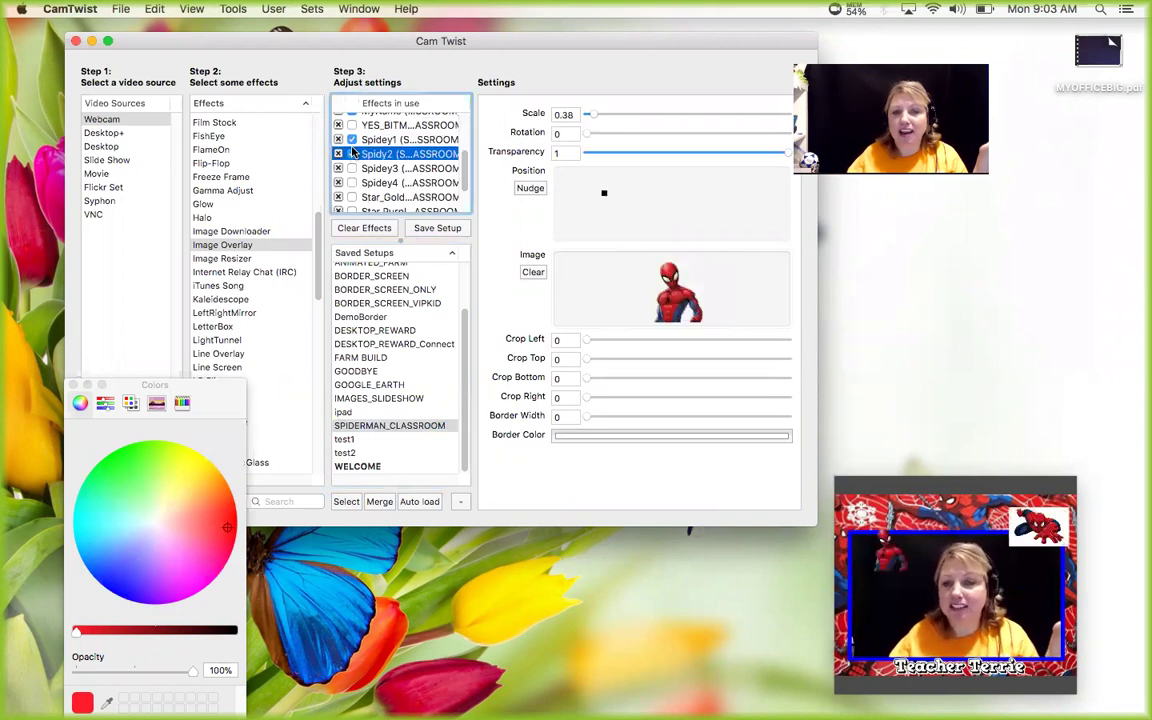
pyautogui.click(352, 154)
pyautogui.click(351, 168)
pyautogui.click(352, 183)
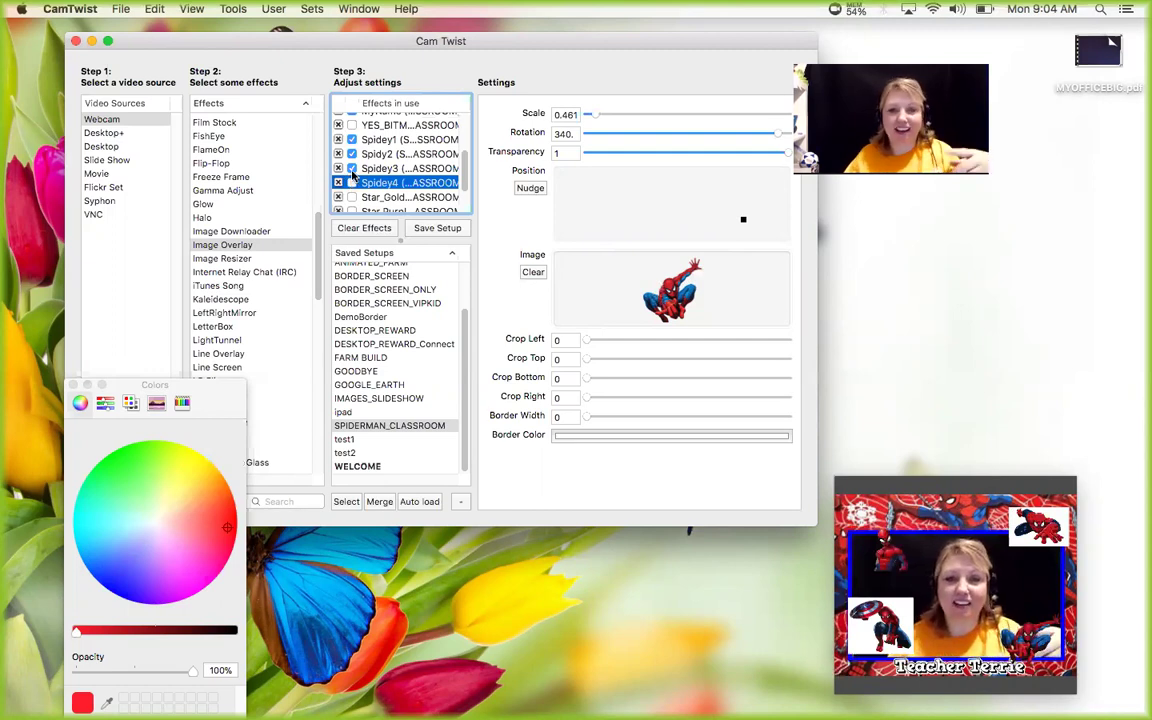
pyautogui.click(356, 168)
pyautogui.click(356, 154)
pyautogui.click(355, 141)
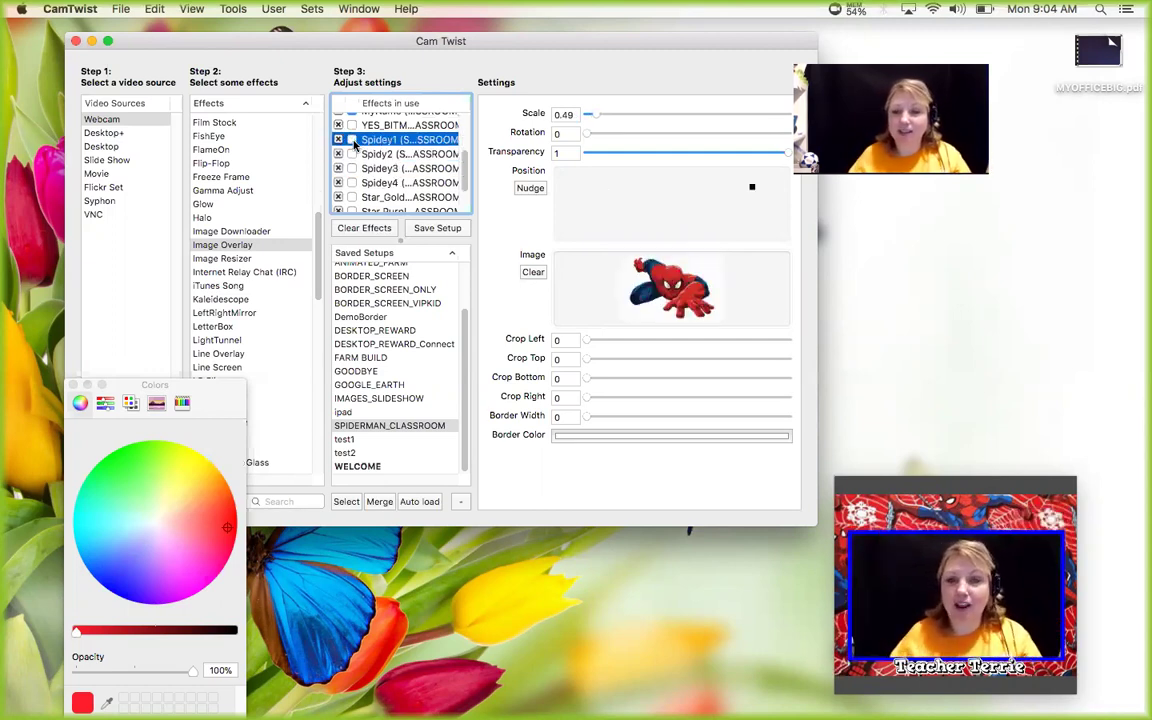
# - Clear effects and add an Image Overlay of chevrons.jpg scaled to 2.08 to fill the frame
pyautogui.click(370, 229)
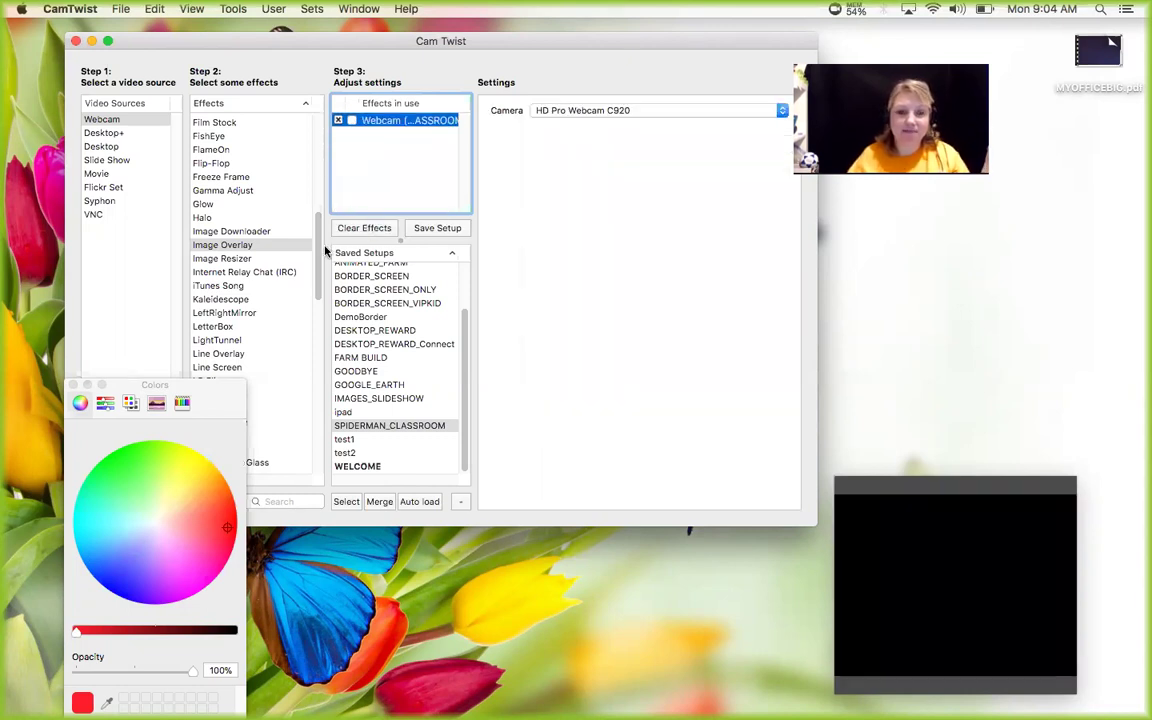
pyautogui.scroll(-4, 286, 229)
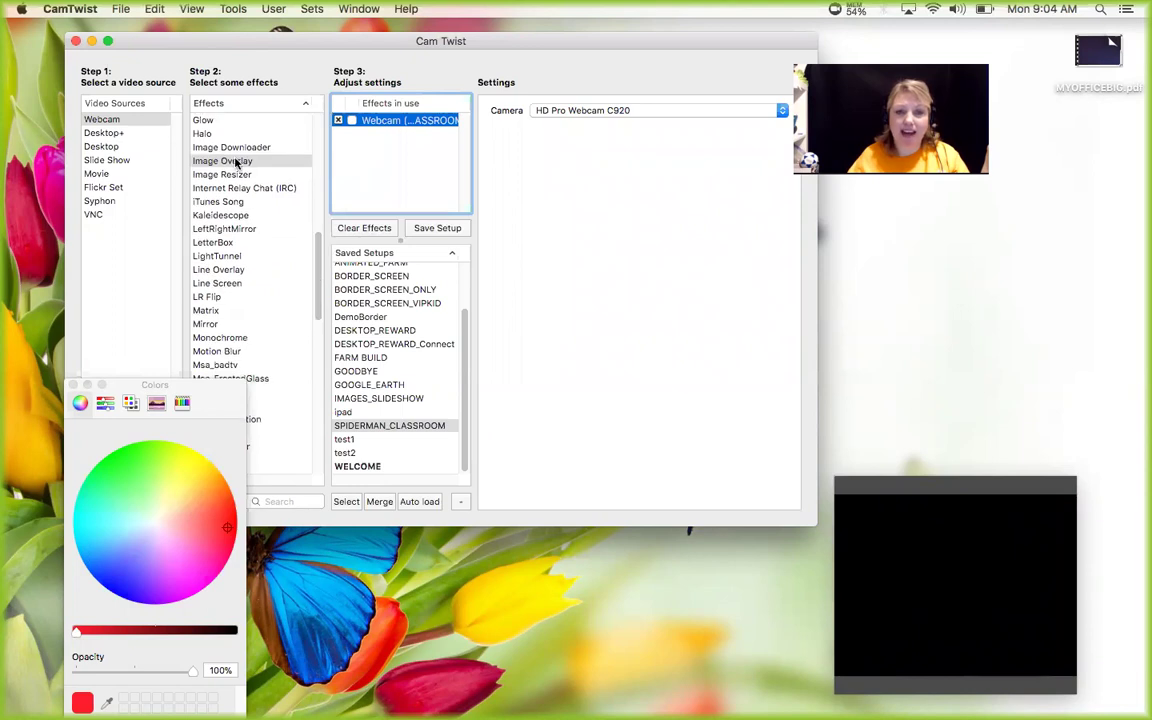
pyautogui.doubleClick(196, 162)
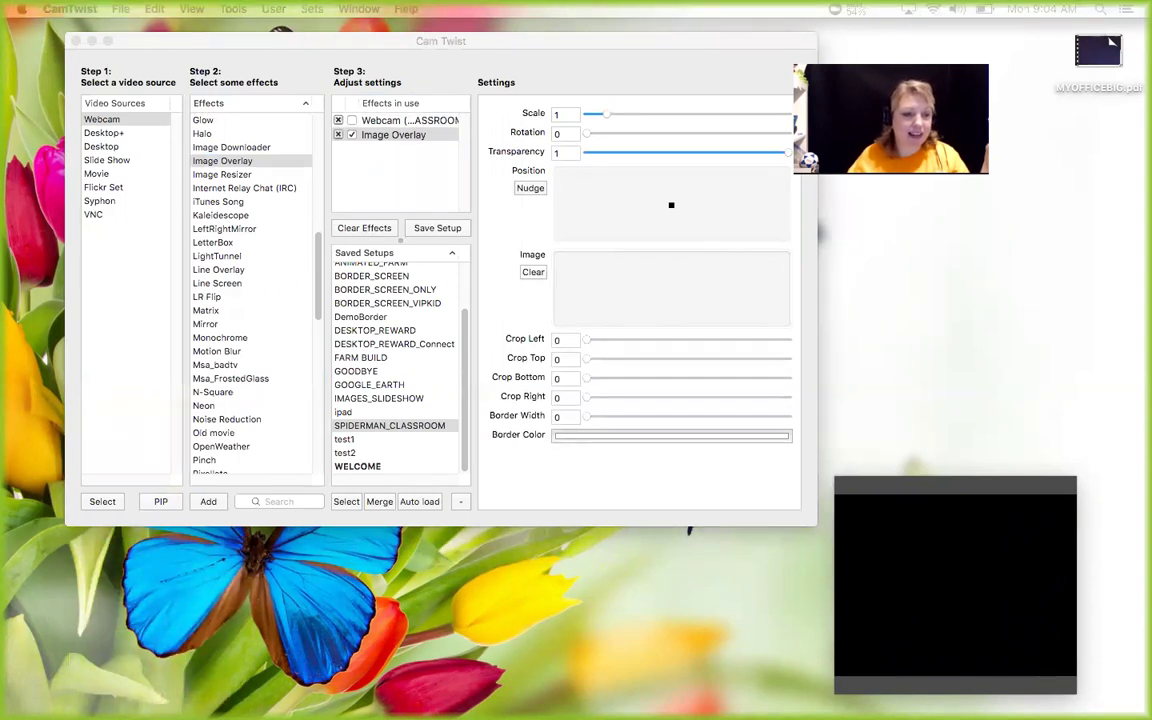
pyautogui.moveTo(600, 200); pyautogui.dragTo(650, 285)
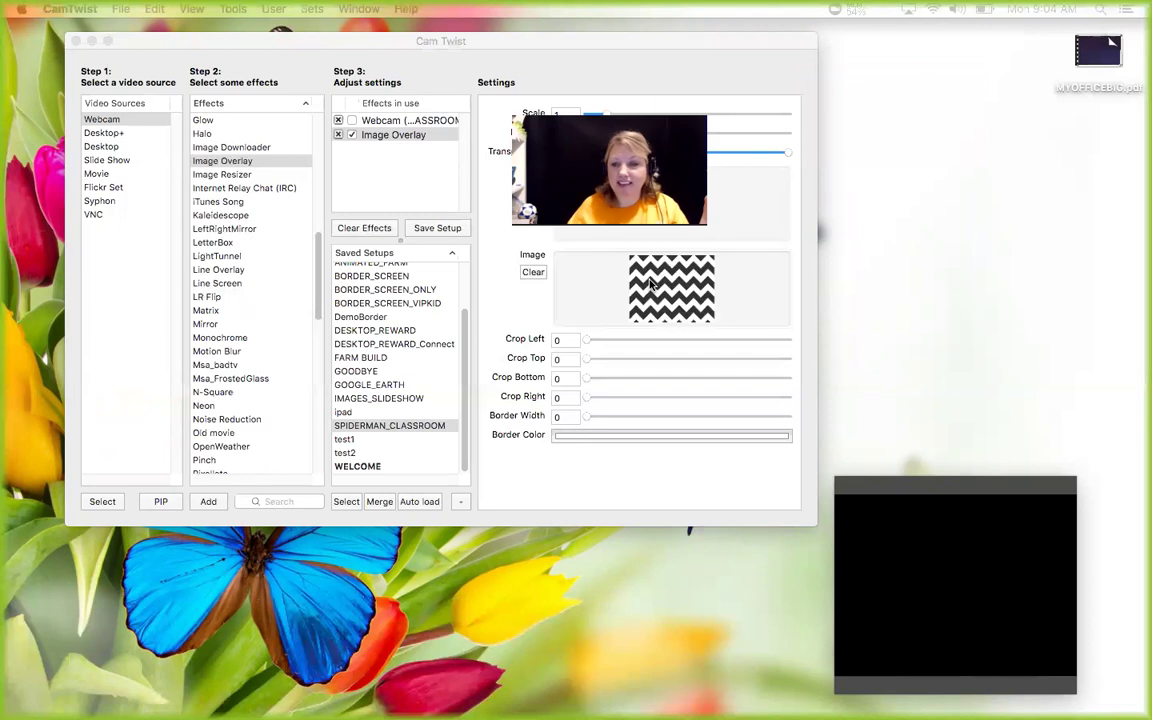
pyautogui.click(605, 116)
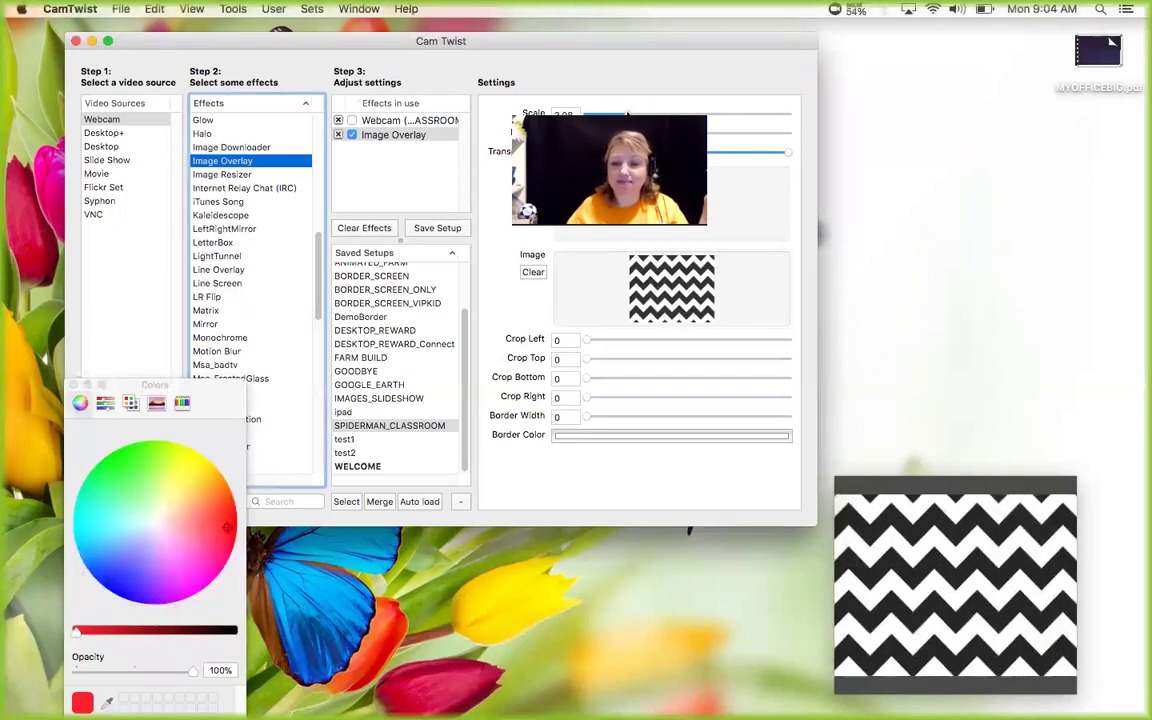
# - Keep Webcam as the source and add a PIP webcam layer
pyautogui.click(95, 118)
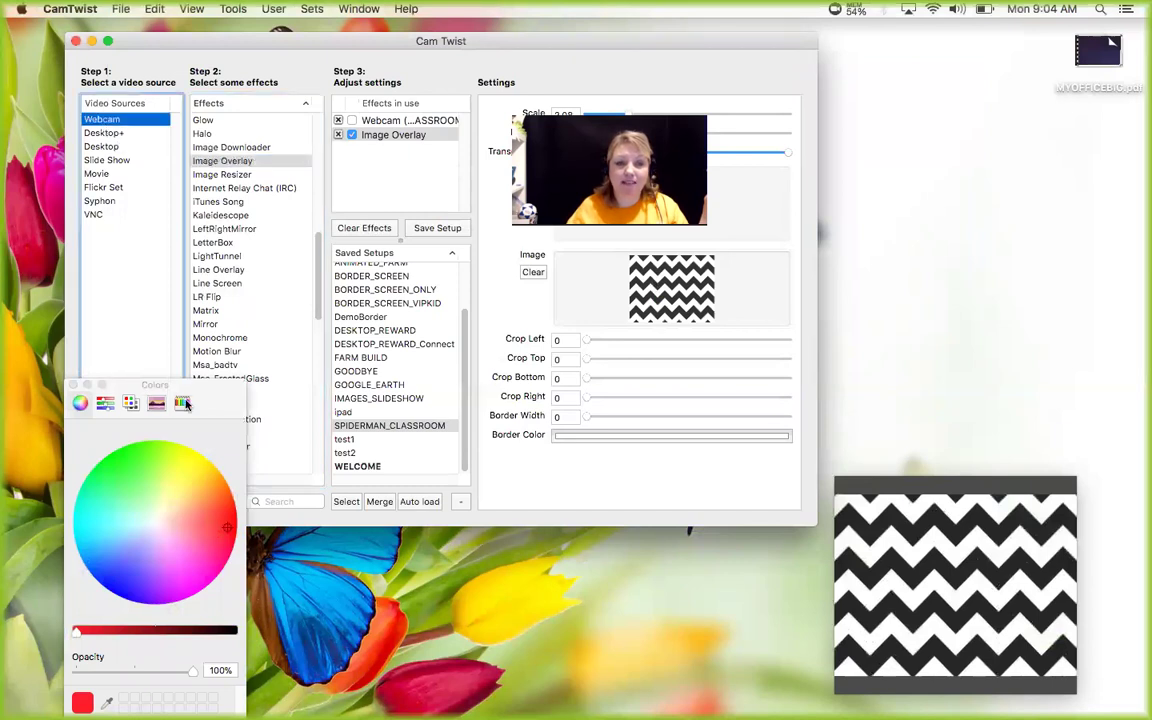
pyautogui.click(73, 385)
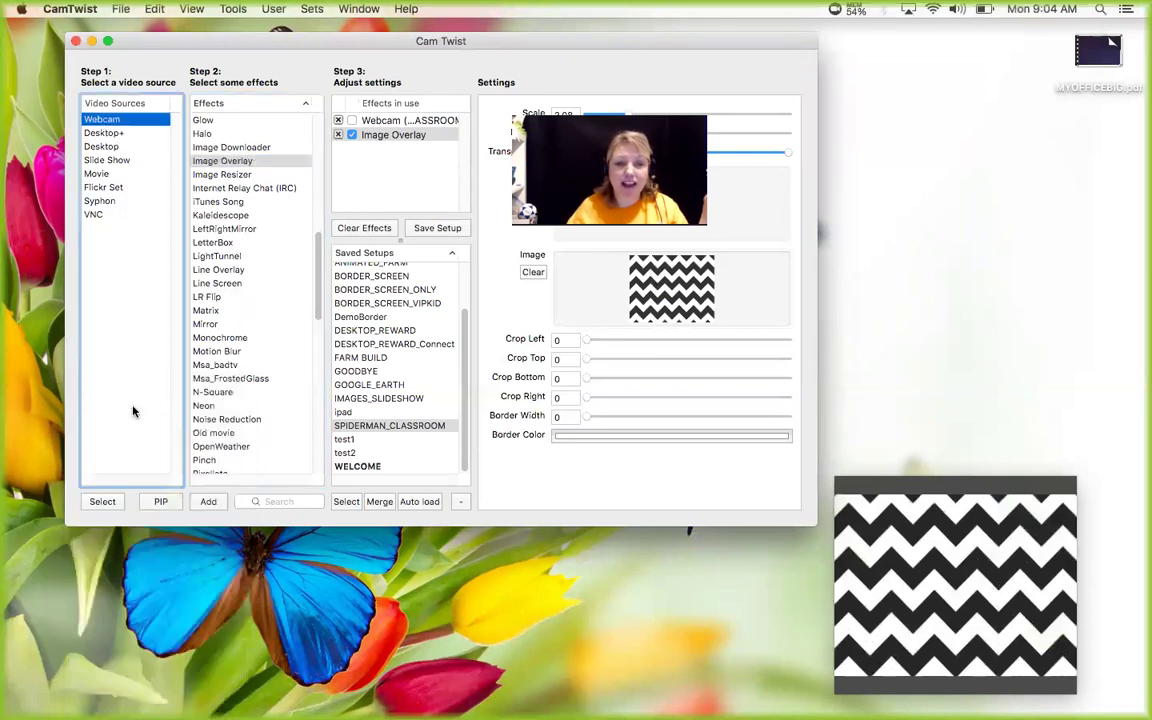
pyautogui.click(161, 502)
# - Crop the PIP webcam to left 0.111, top 0.142 and bottom 0.09
pyautogui.click(612, 106)
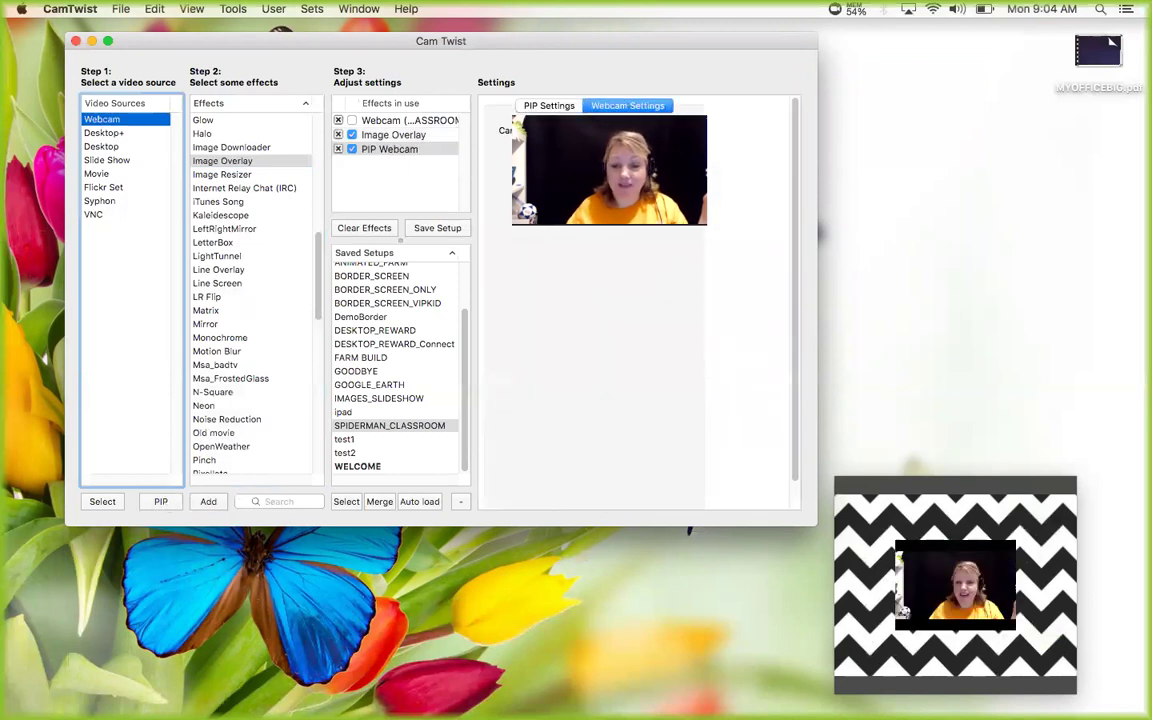
pyautogui.click(545, 105)
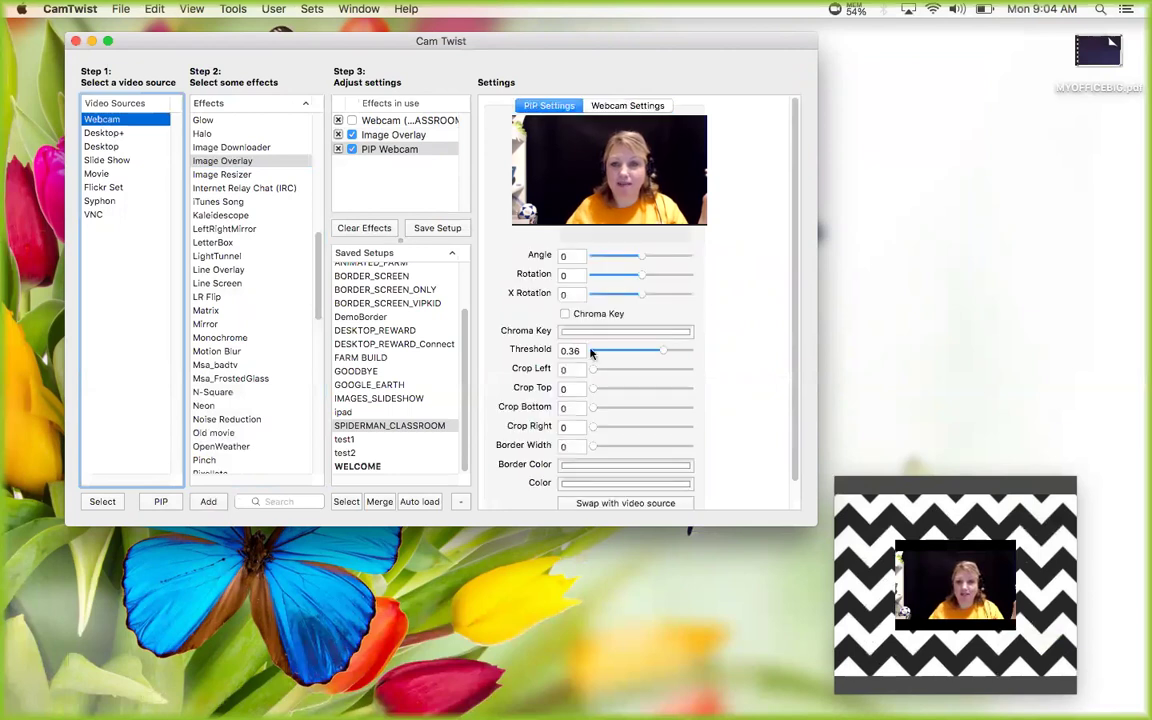
pyautogui.moveTo(593, 369); pyautogui.dragTo(603, 410)
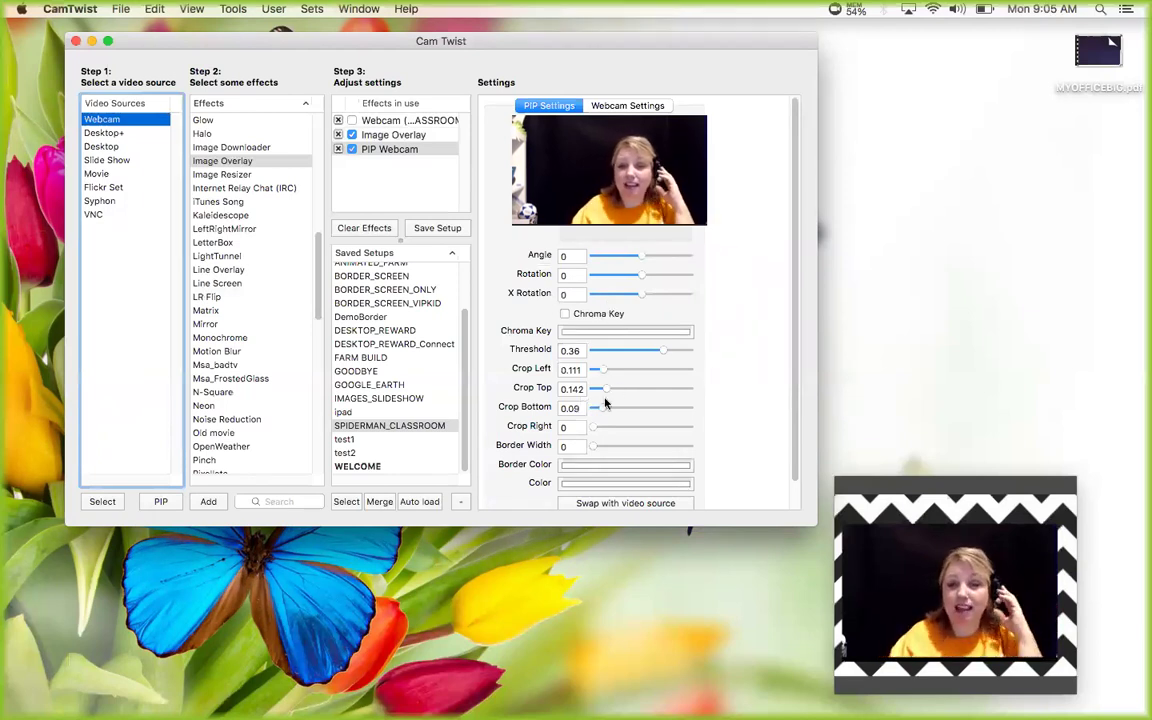
# - Give the PIP webcam a magenta border with width 17.64
pyautogui.click(589, 466)
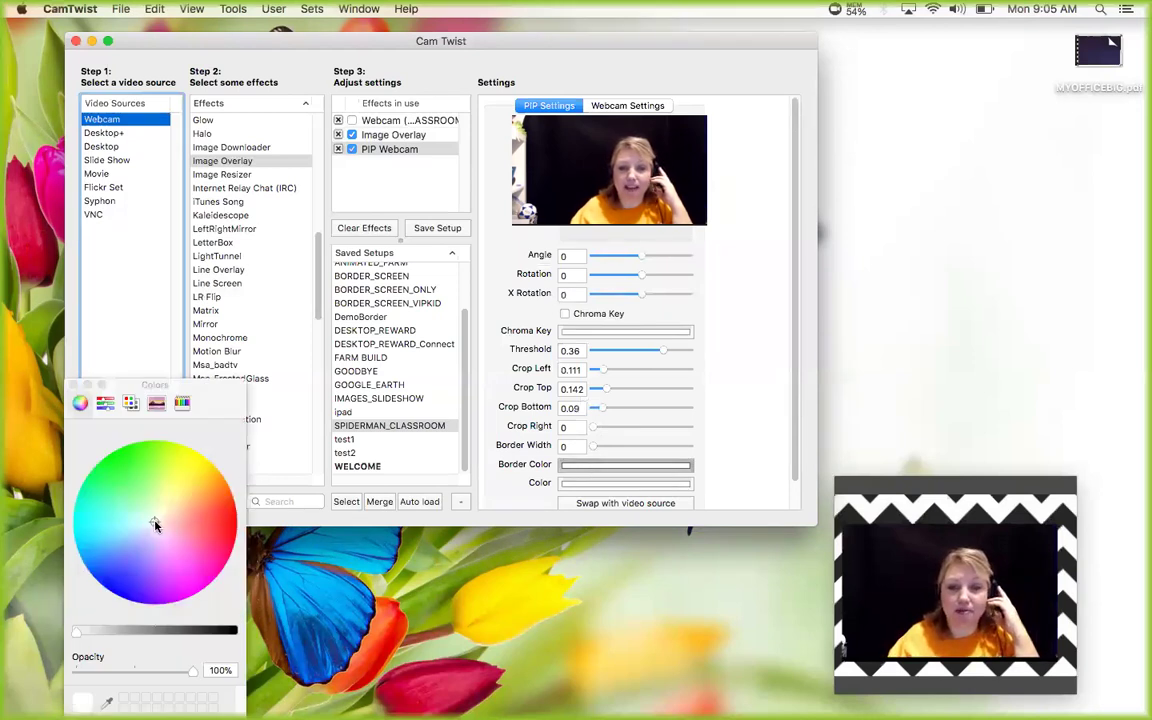
pyautogui.click(218, 577)
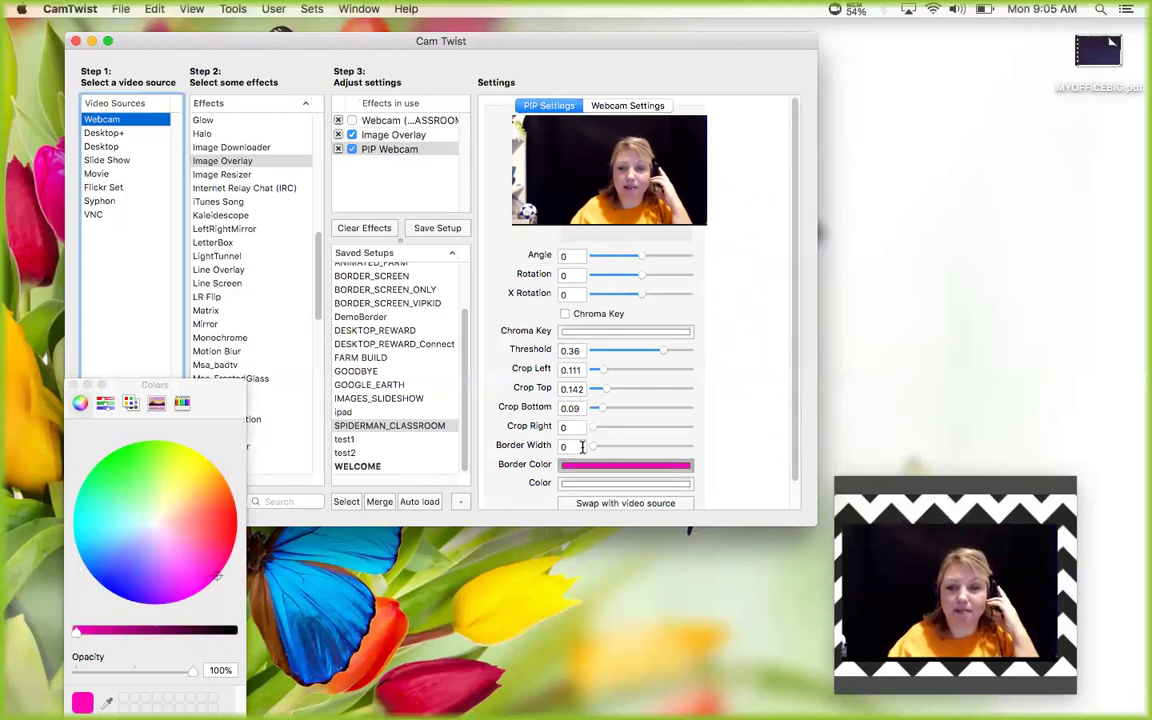
pyautogui.moveTo(592, 450); pyautogui.dragTo(678, 448)
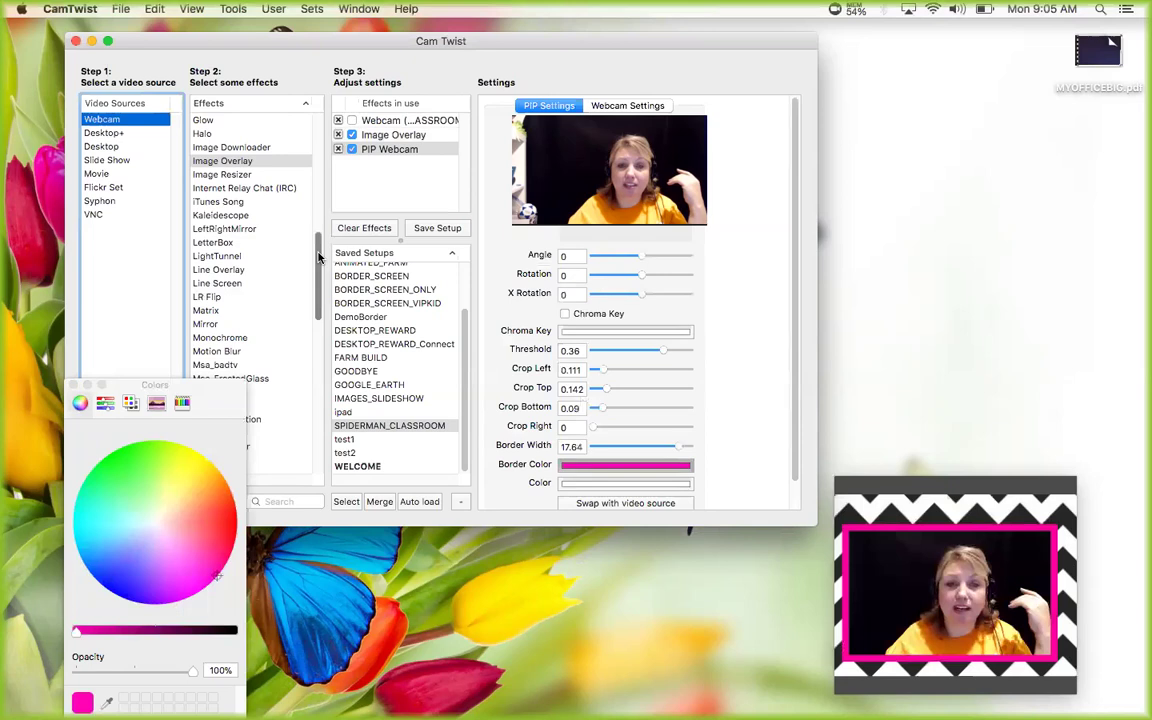
pyautogui.scroll(-3, 318, 270)
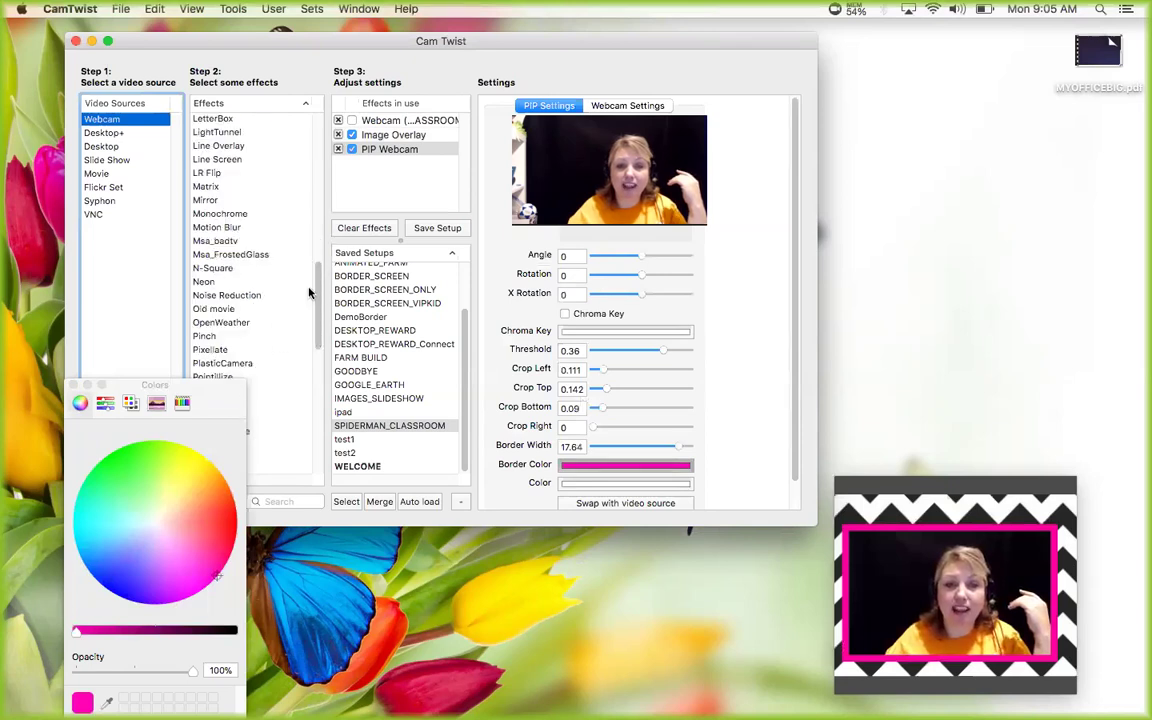
pyautogui.scroll(5, 288, 265)
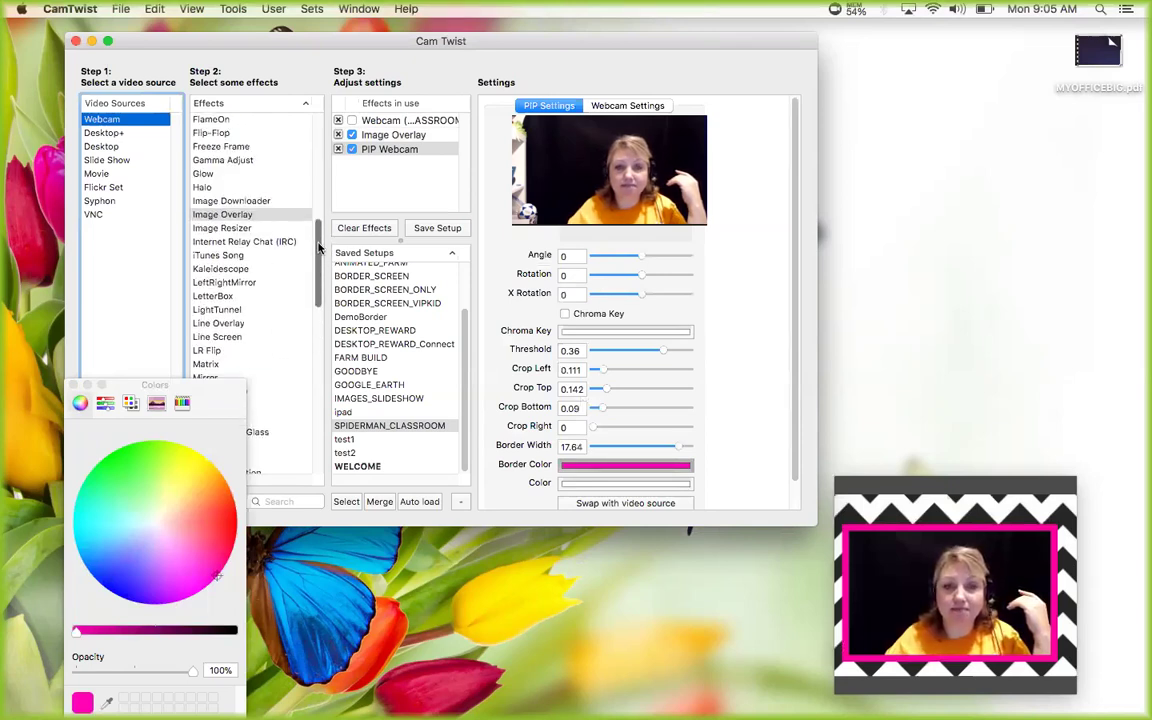
# - Add an Image Overlay with MyName.png positioned at the bottom of the scene
pyautogui.doubleClick(246, 215)
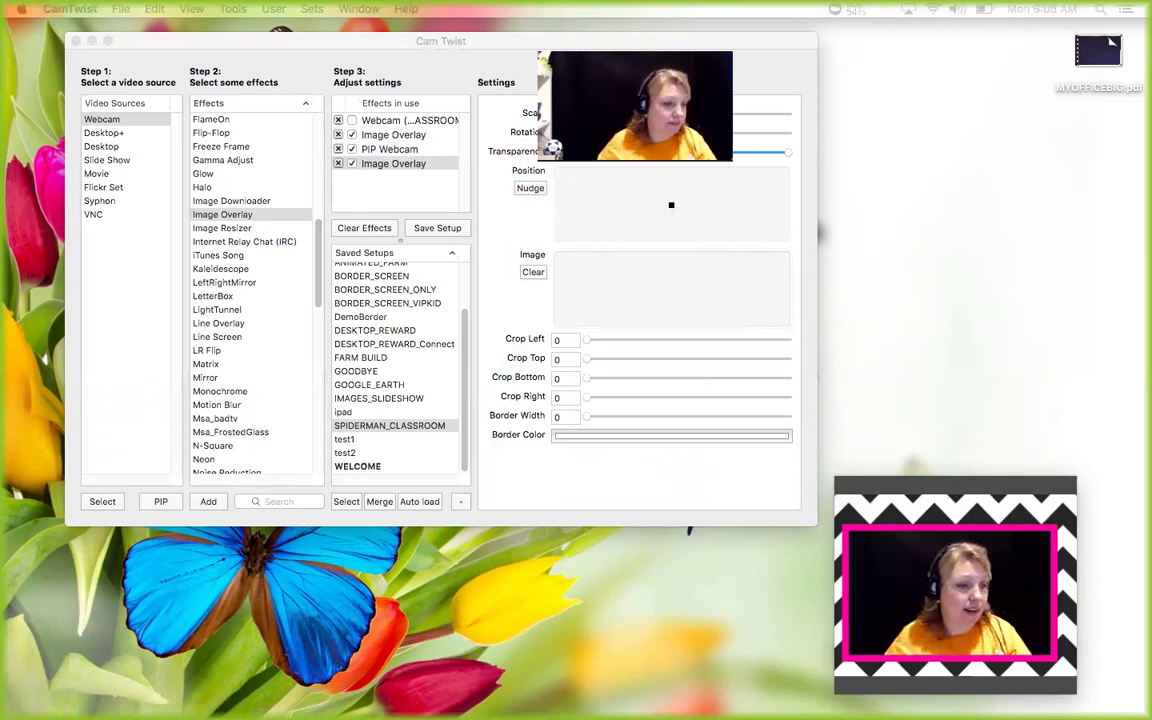
pyautogui.moveTo(324, 226); pyautogui.dragTo(680, 290)
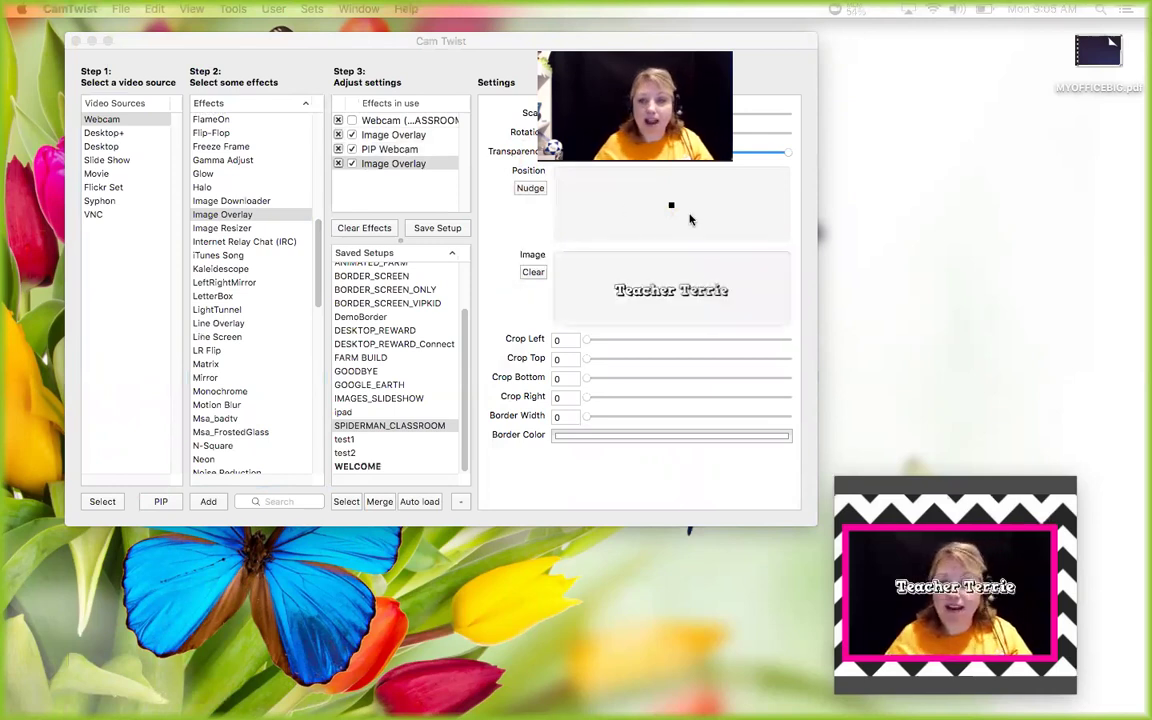
pyautogui.click(670, 210)
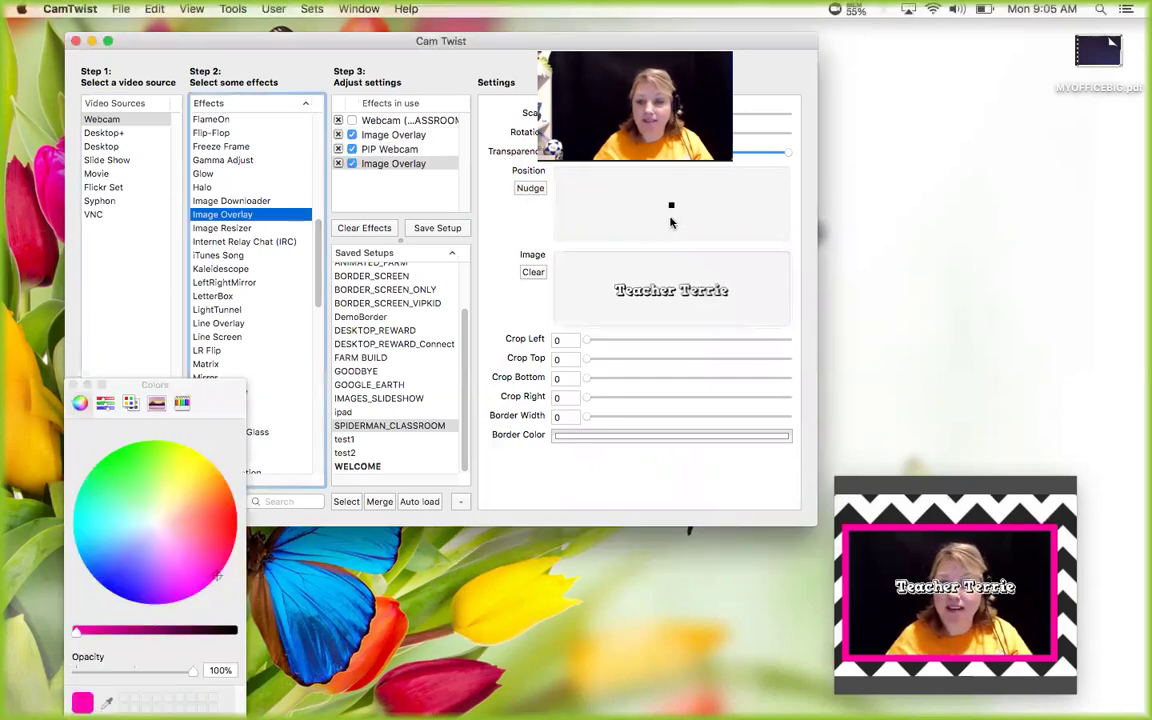
pyautogui.click(670, 228)
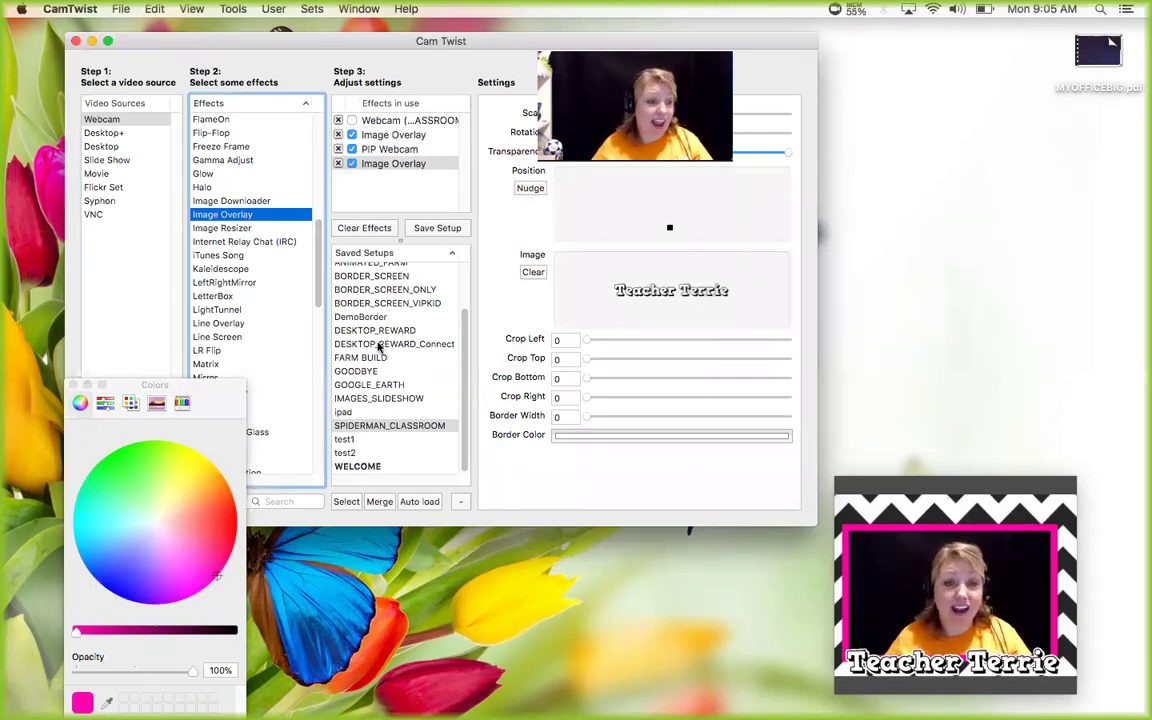
# - Add another Image Overlay with the heart-eyes emoji, positioned in the top-left corner
pyautogui.doubleClick(229, 216)
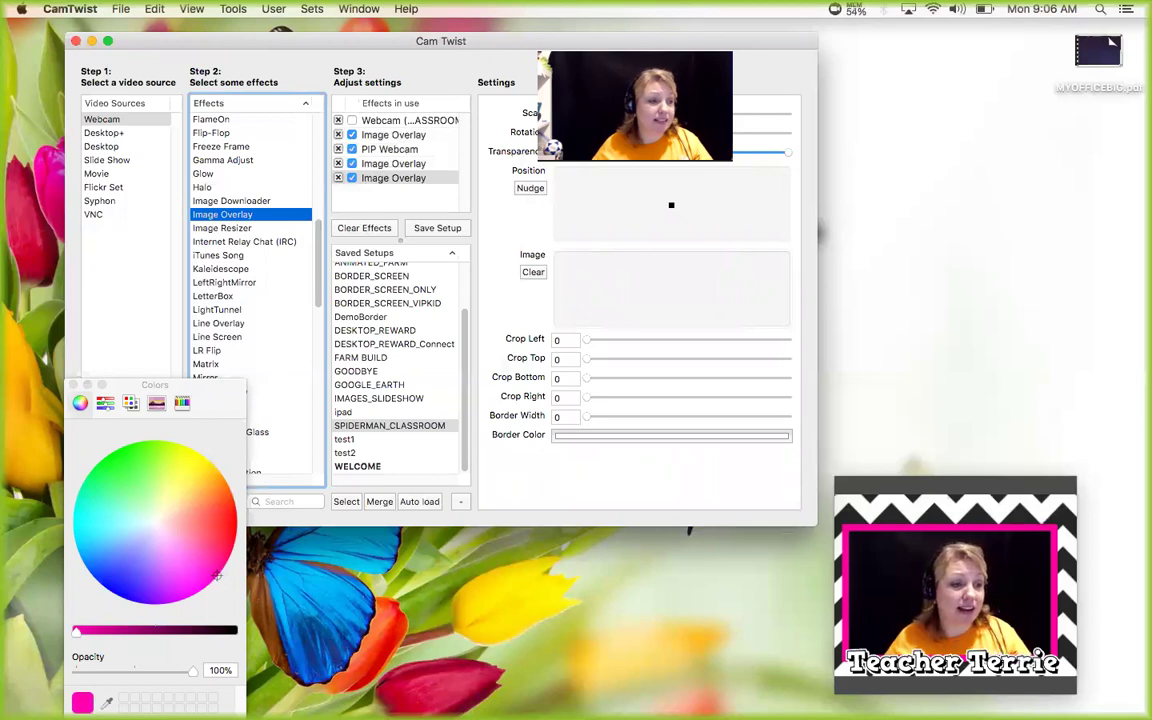
pyautogui.press('super+Tab')
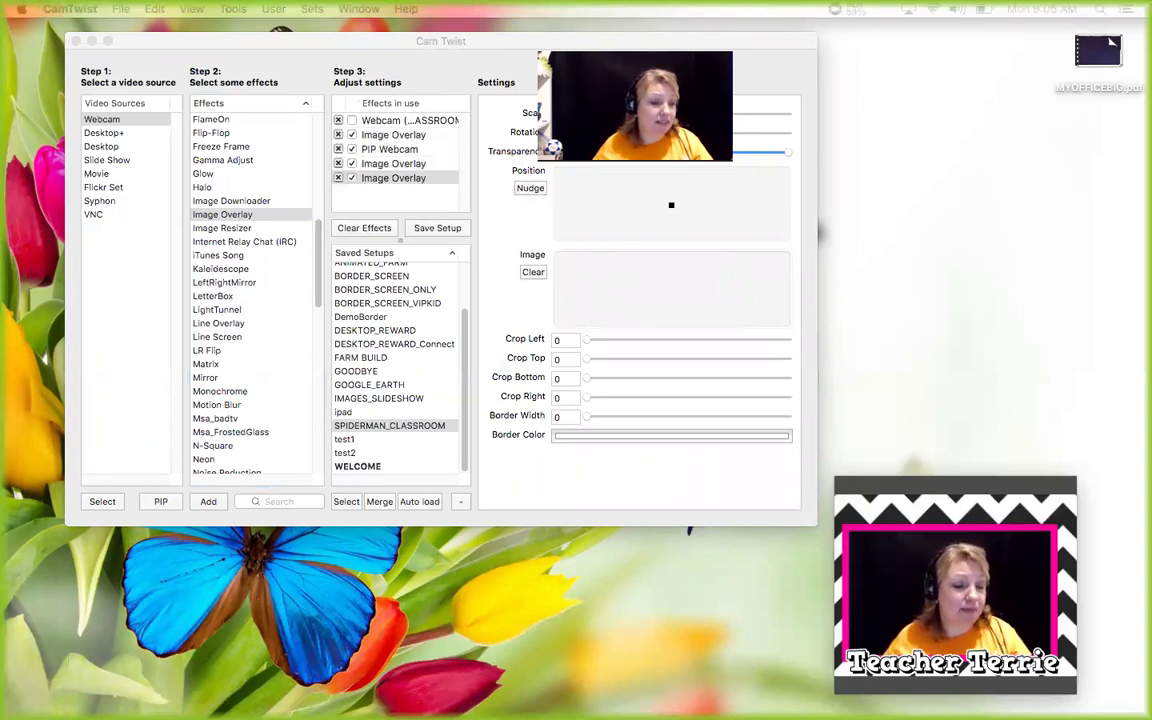
pyautogui.moveTo(283, 399); pyautogui.dragTo(661, 285)
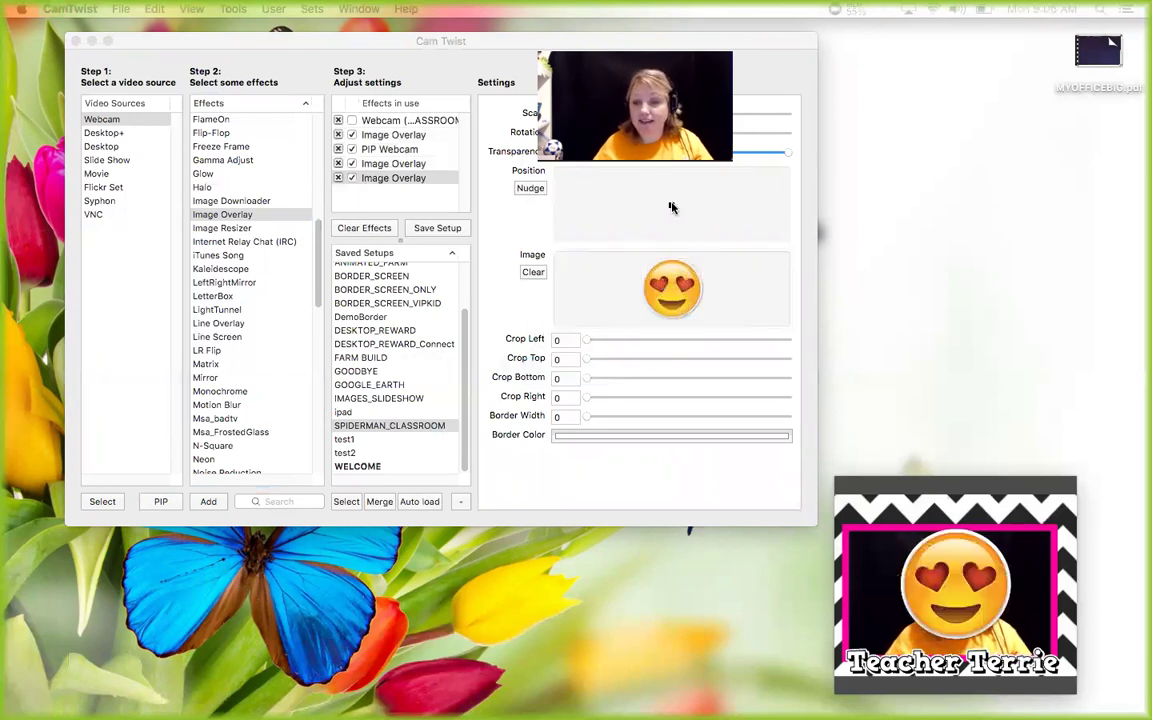
pyautogui.click(638, 199)
pyautogui.moveTo(632, 200); pyautogui.dragTo(551, 169)
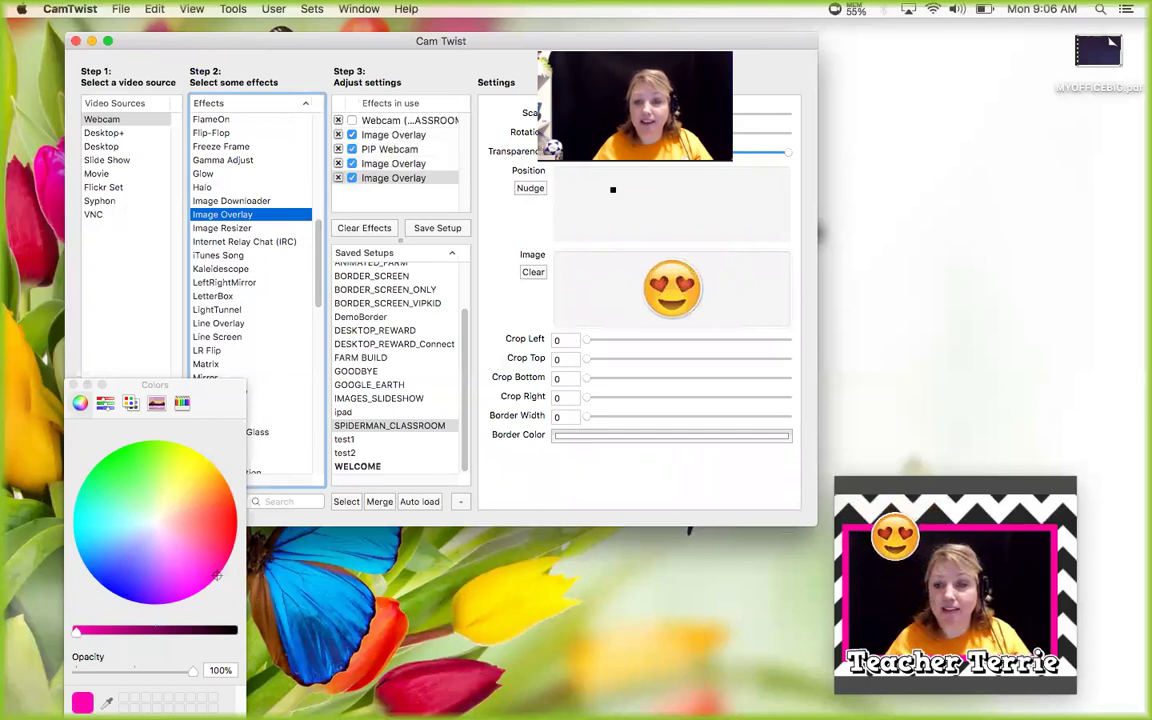
pyautogui.moveTo(617, 190); pyautogui.dragTo(589, 187)
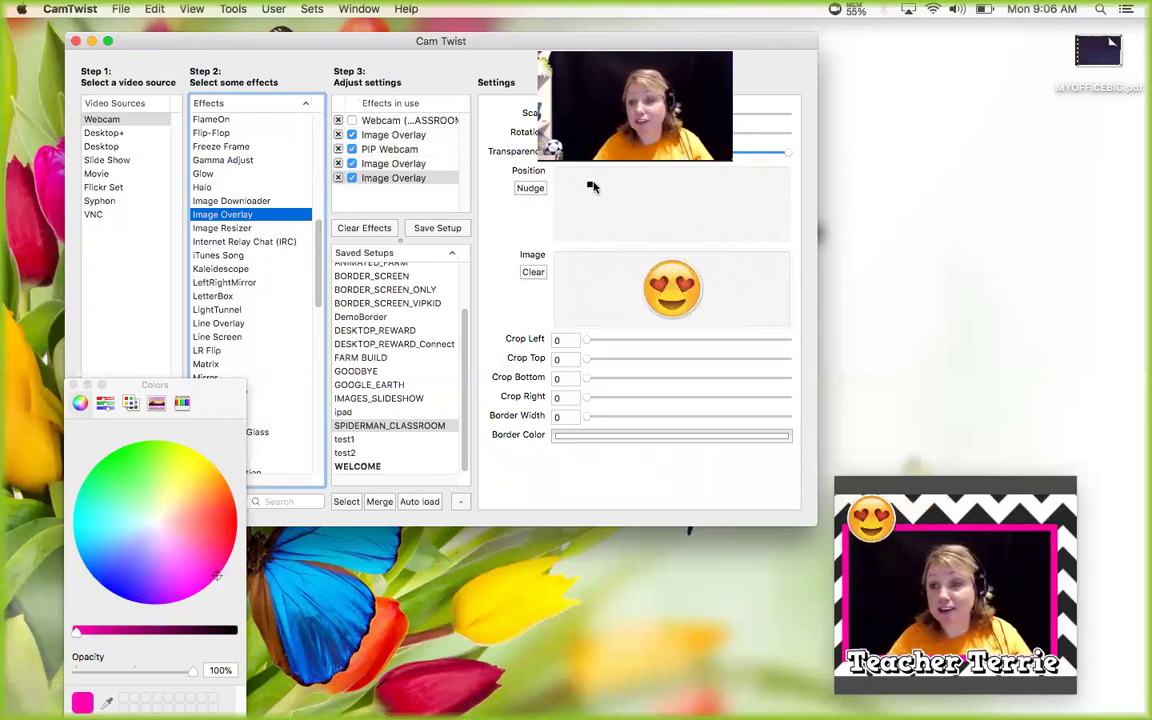